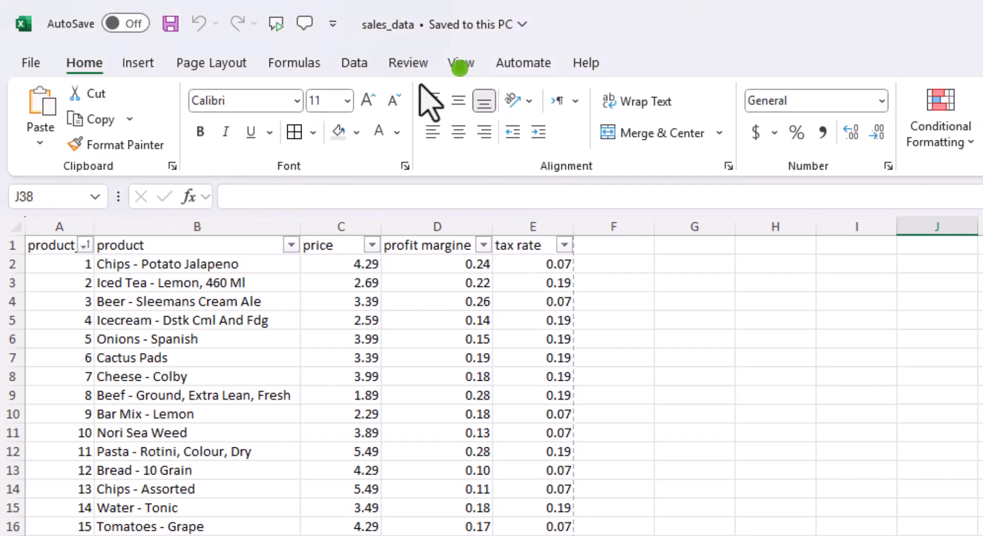
# Hide the formula bar and show it again
pyautogui.click(461, 64)
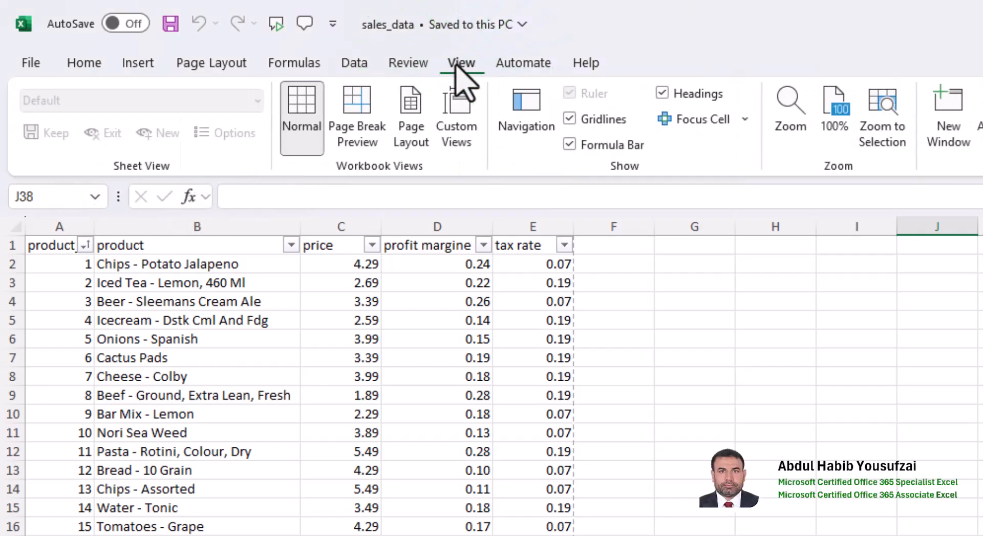
pyautogui.click(569, 144)
pyautogui.click(570, 145)
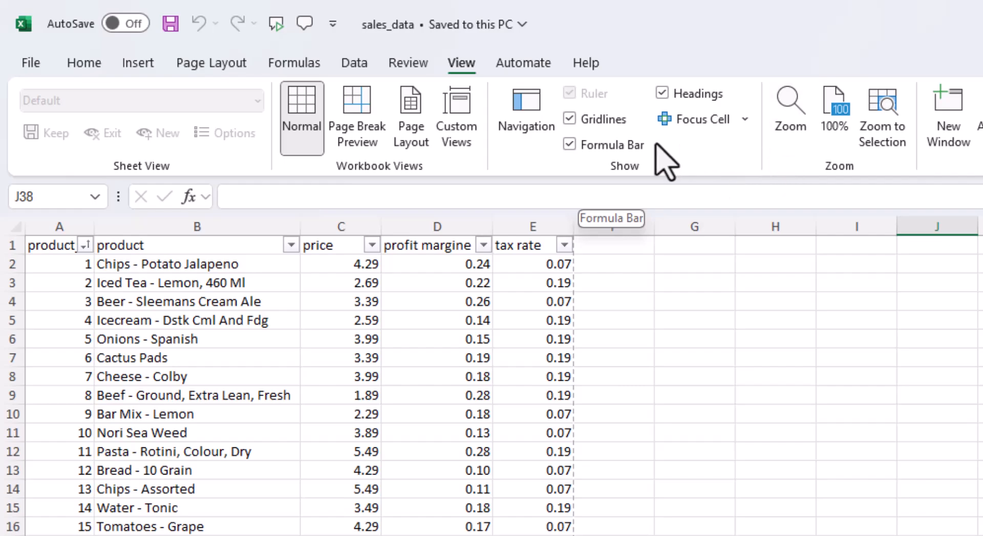
pyautogui.click(568, 147)
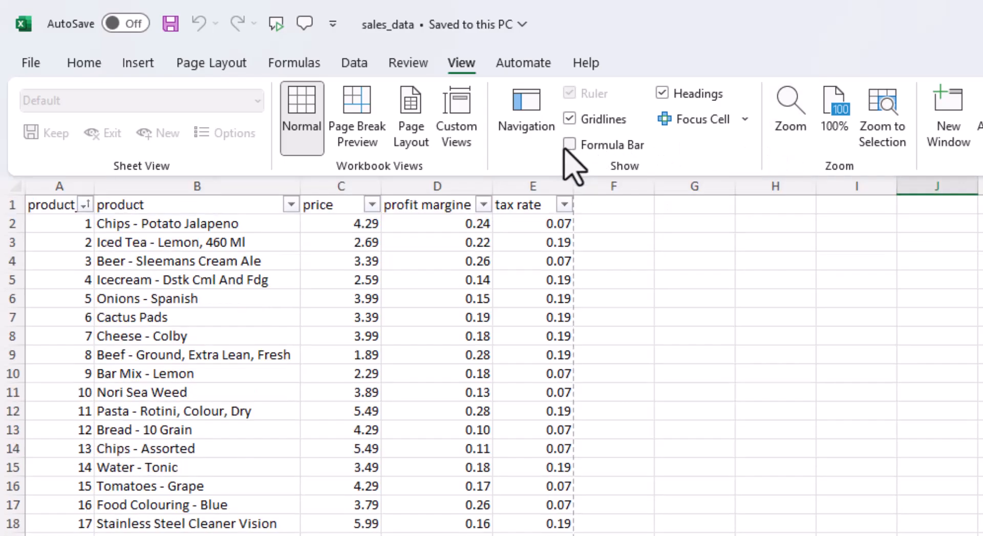
pyautogui.click(569, 145)
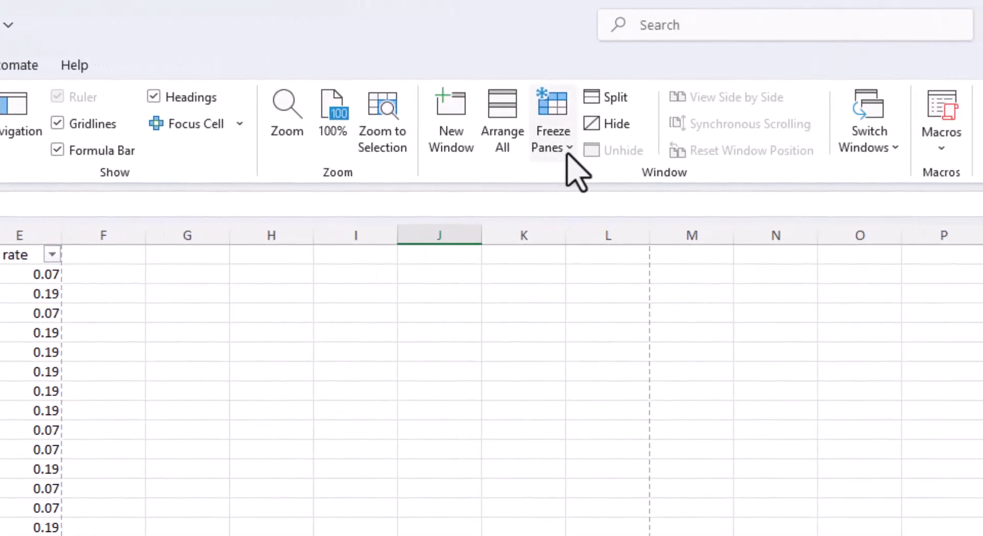
# Review the freeze options and examine how the header row behaves while going through the product list
pyautogui.click(567, 152)
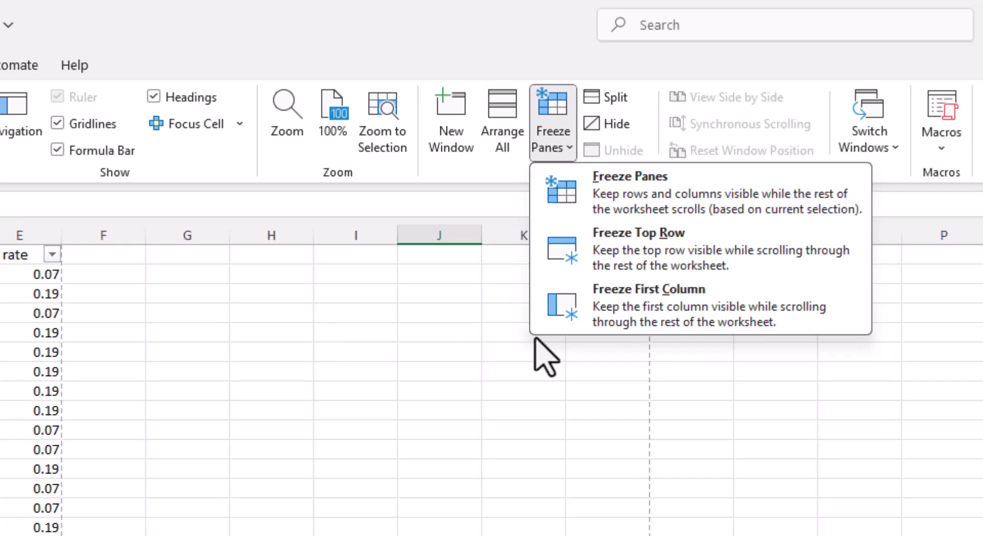
pyautogui.click(303, 304)
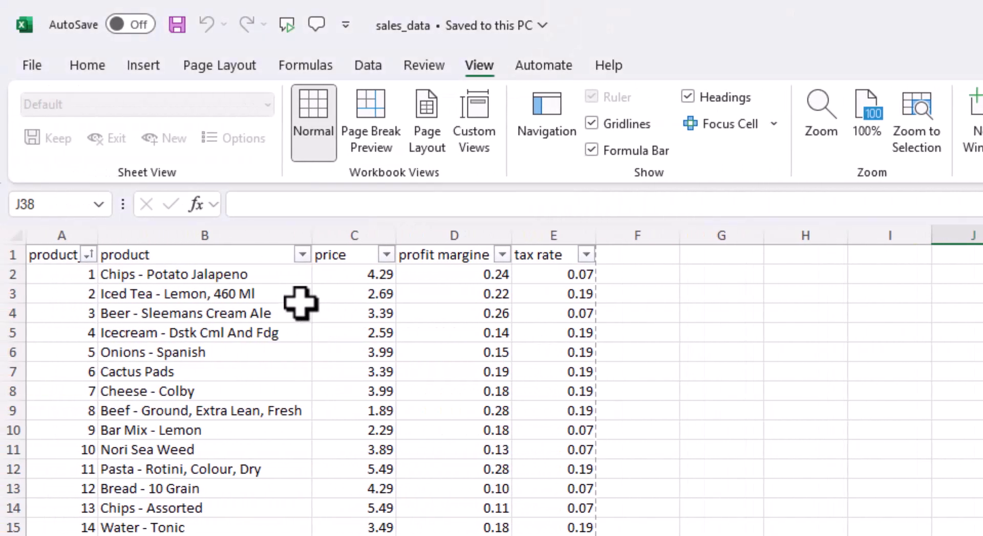
pyautogui.click(169, 276)
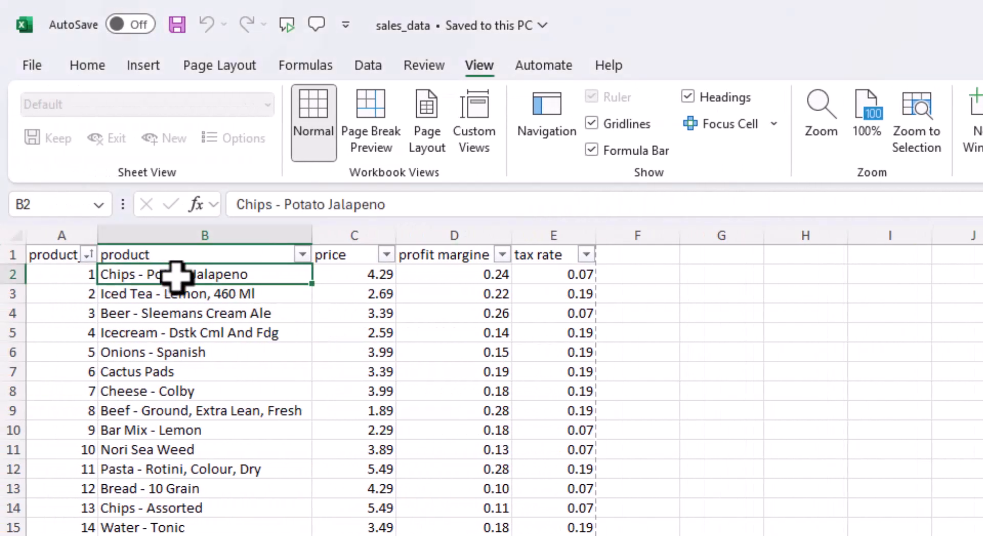
pyautogui.scroll(-10, 185, 270)
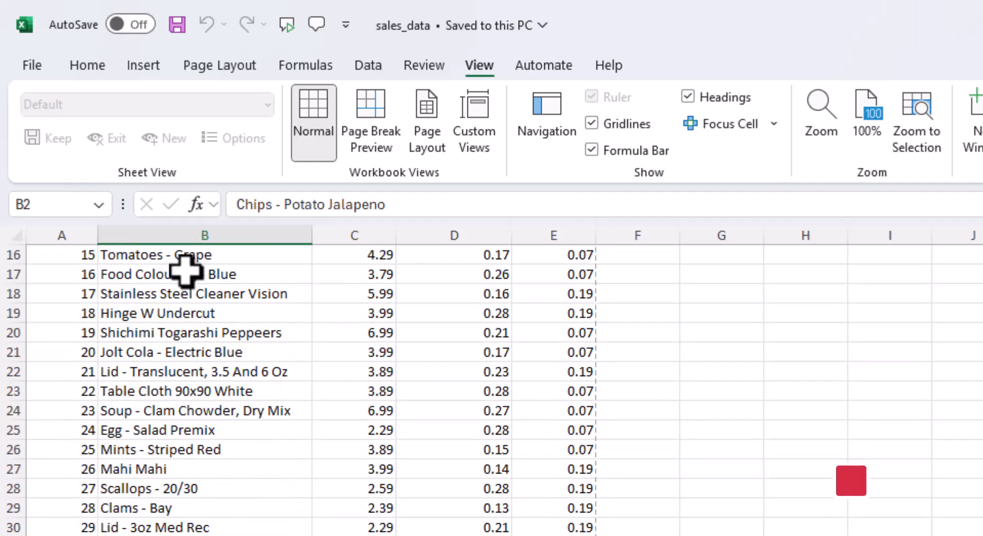
pyautogui.scroll(10, 185, 270)
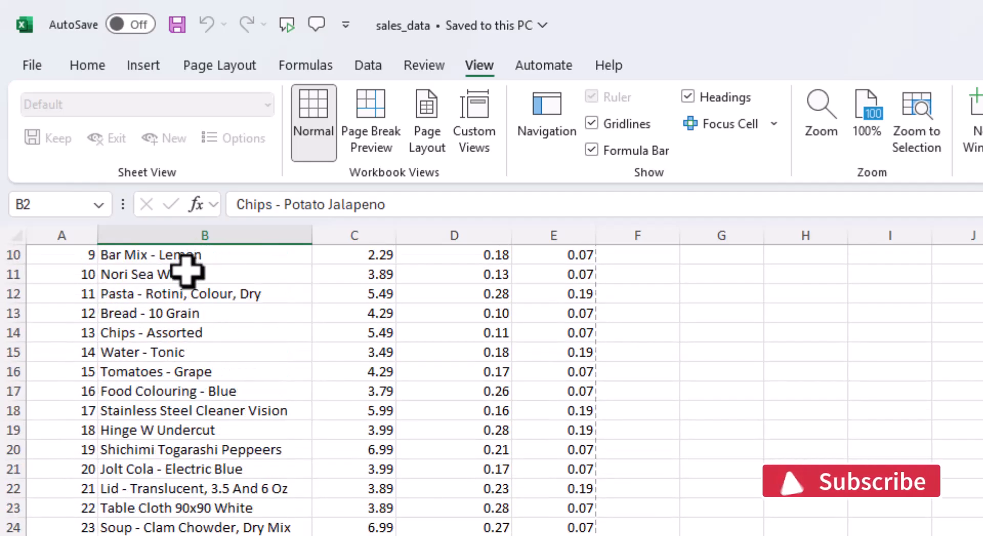
pyautogui.scroll(-1, 147, 268)
pyautogui.scroll(1, 145, 261)
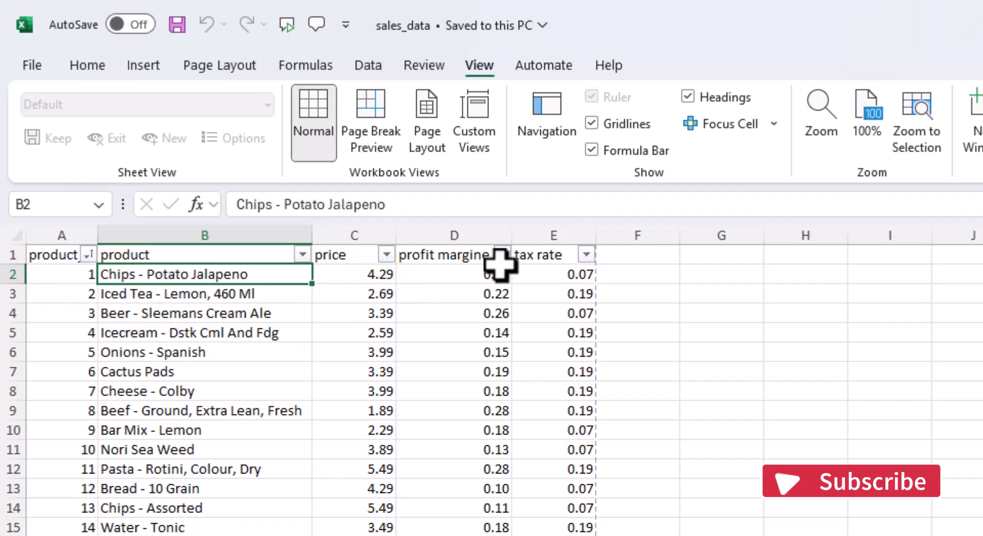
# Freeze the worksheet's top row with the column headers and check it against the product rows further down
pyautogui.click(6, 255)
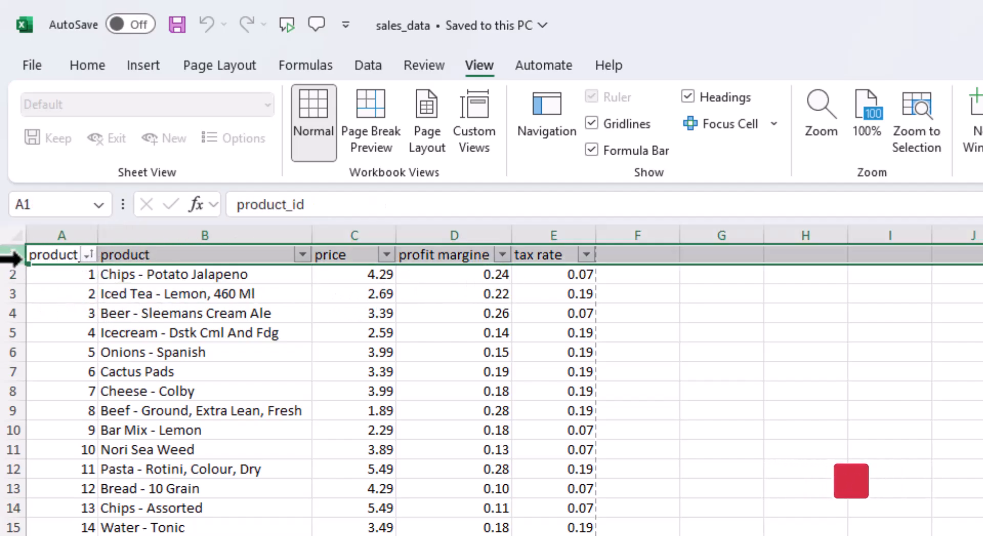
pyautogui.click(125, 308)
pyautogui.click(66, 274)
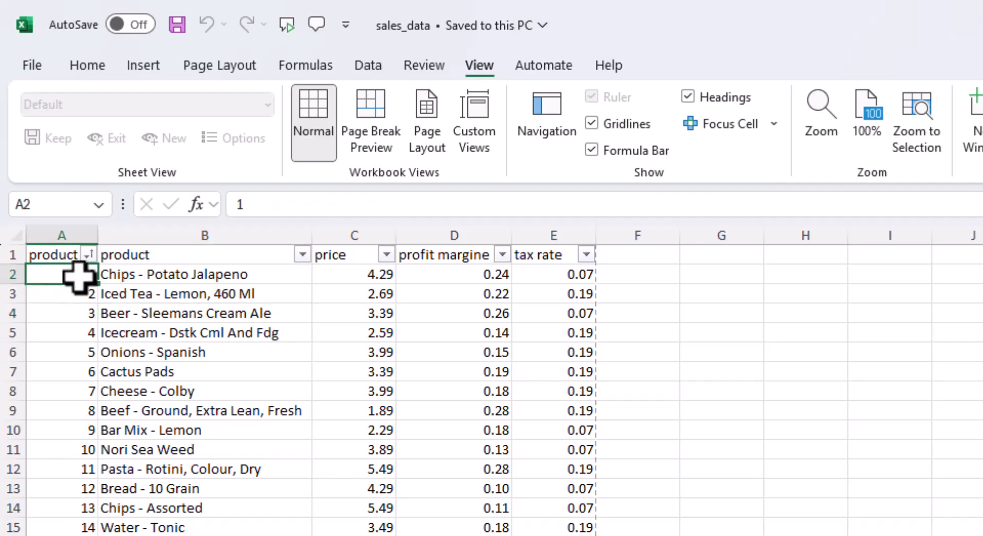
pyautogui.click(766, 146)
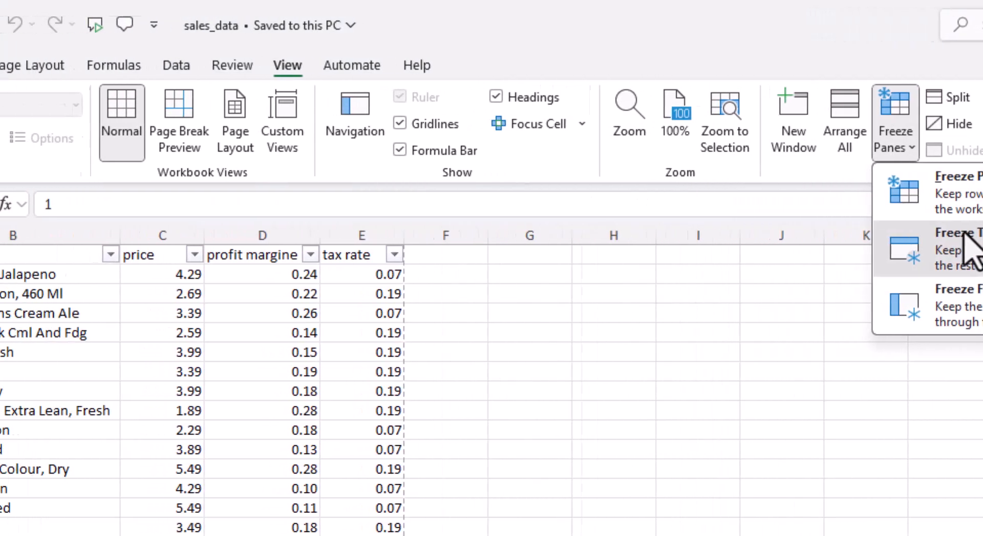
pyautogui.click(843, 243)
pyautogui.scroll(-6, 263, 374)
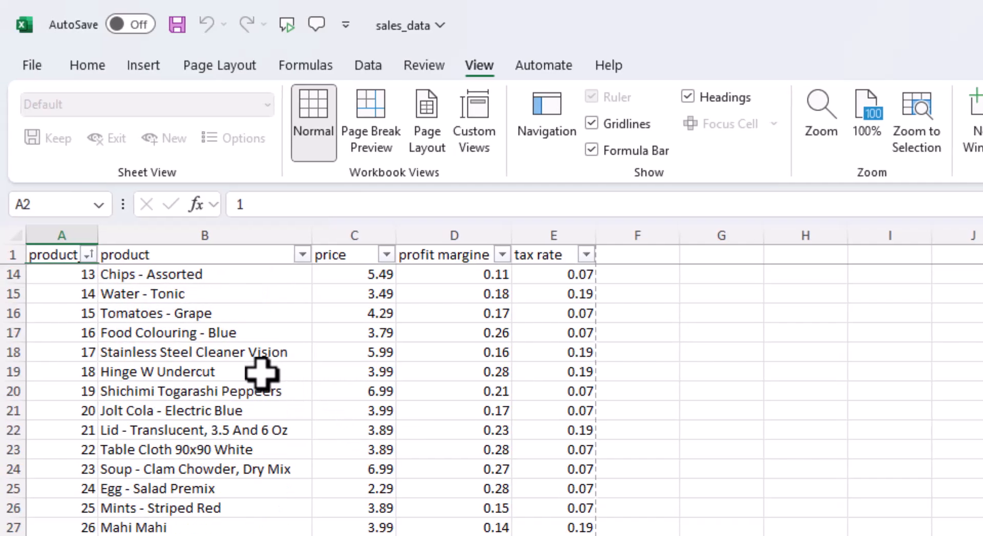
pyautogui.scroll(6, 261, 373)
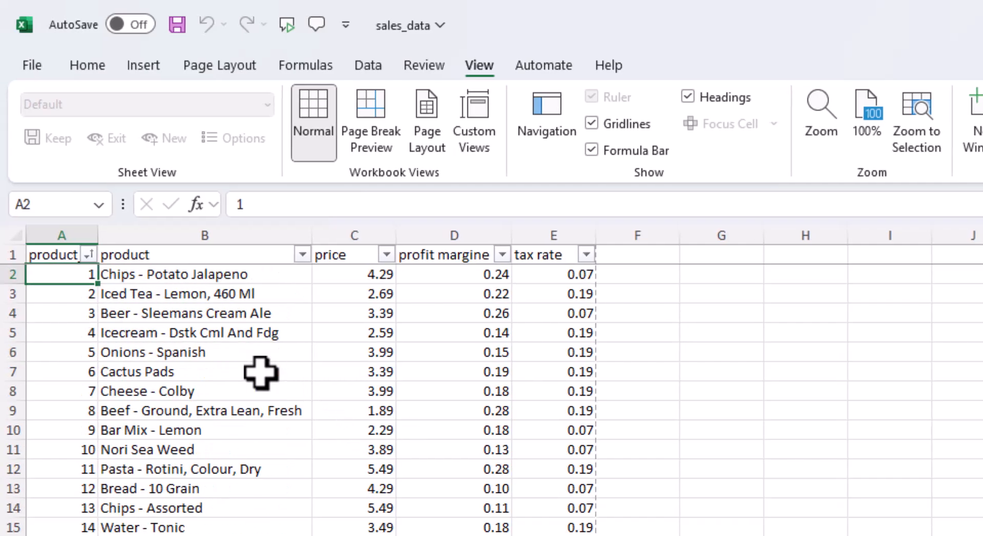
pyautogui.scroll(-6, 261, 373)
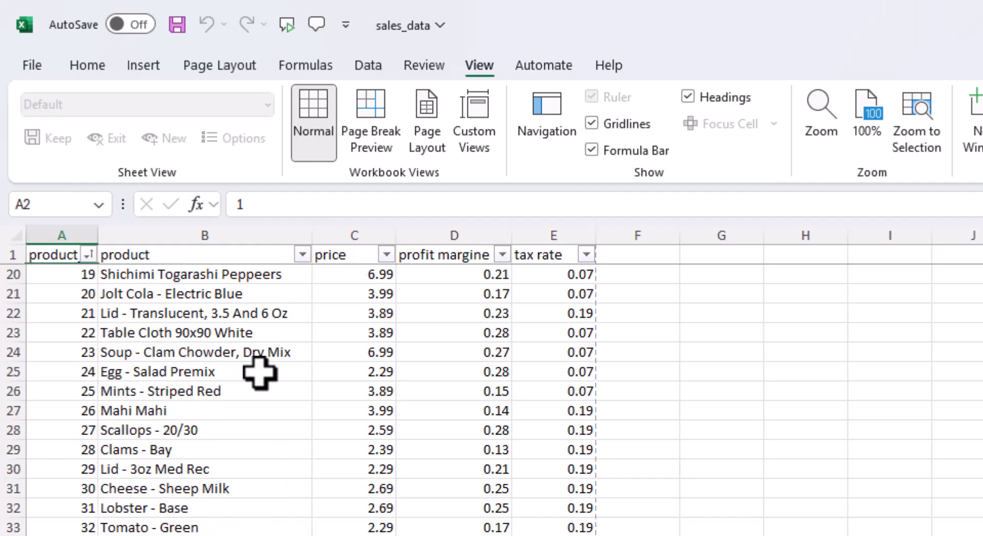
pyautogui.scroll(6, 260, 373)
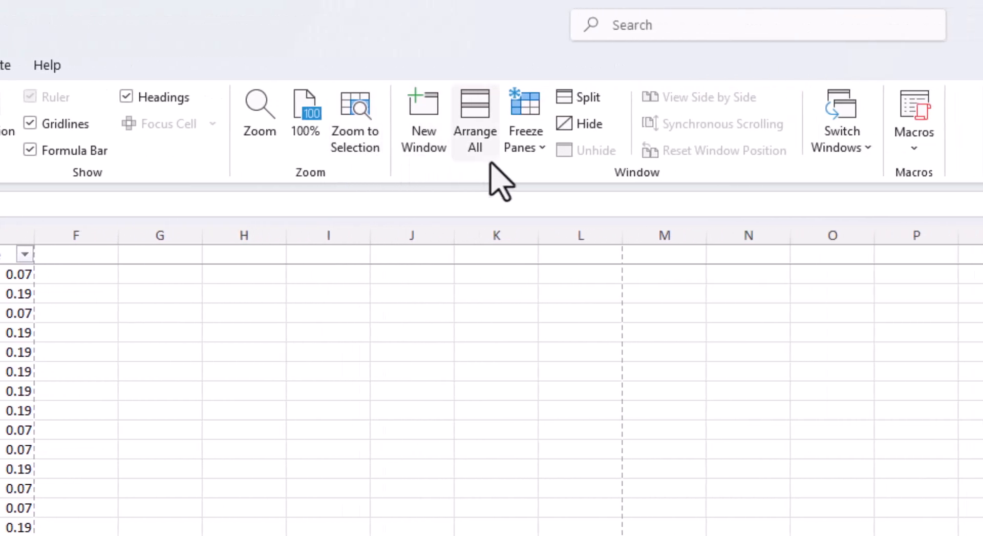
# Unfreeze the top row and freeze the first column of the worksheet instead
pyautogui.click(538, 147)
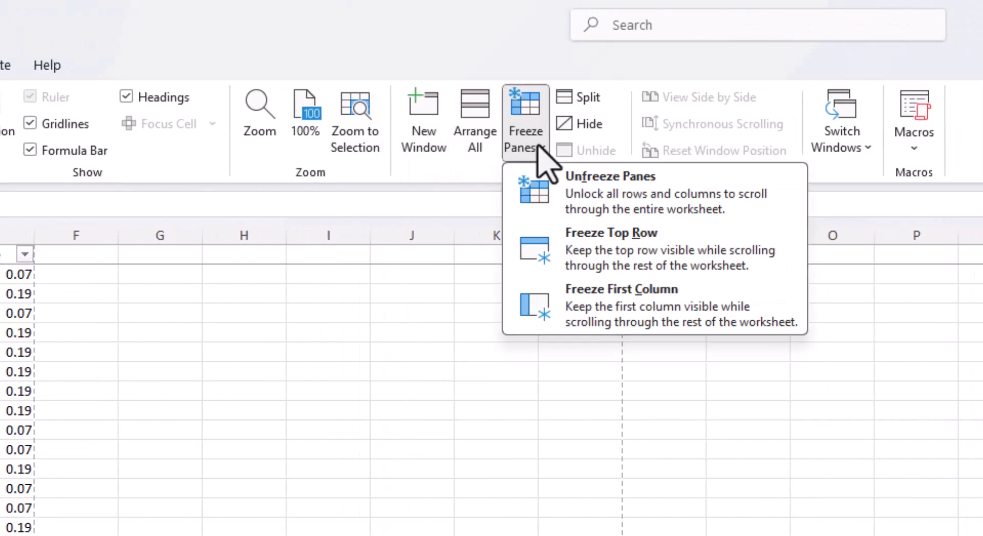
pyautogui.click(607, 184)
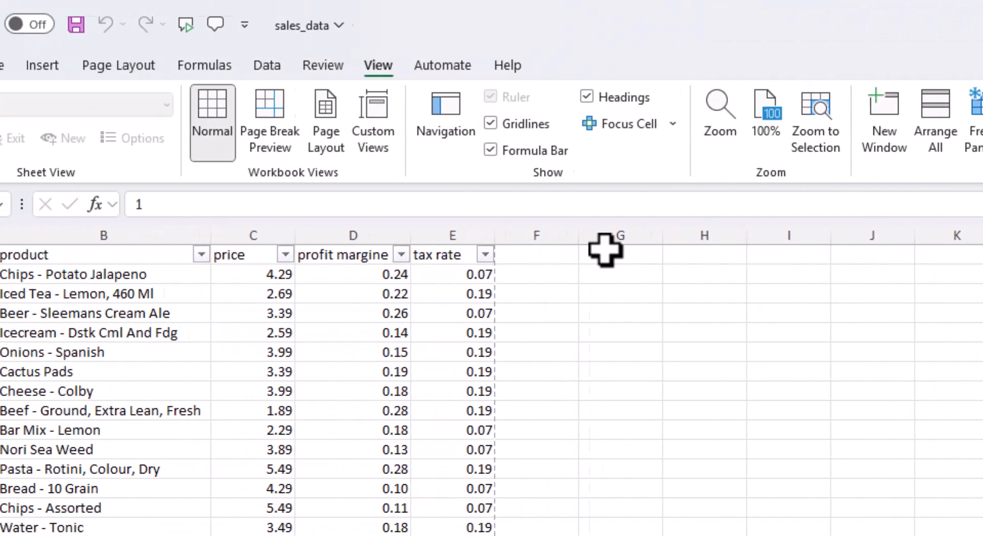
pyautogui.click(146, 277)
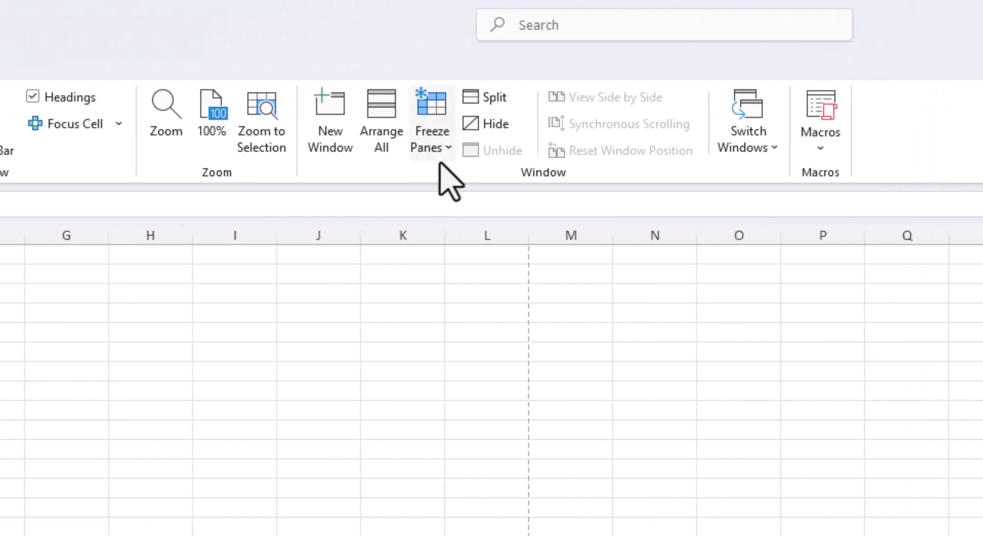
pyautogui.click(443, 149)
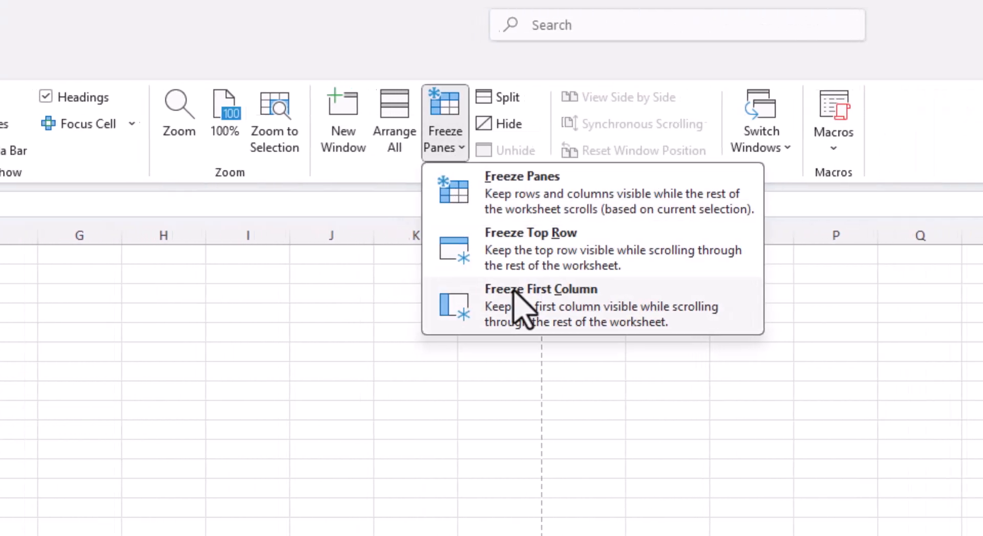
pyautogui.click(504, 297)
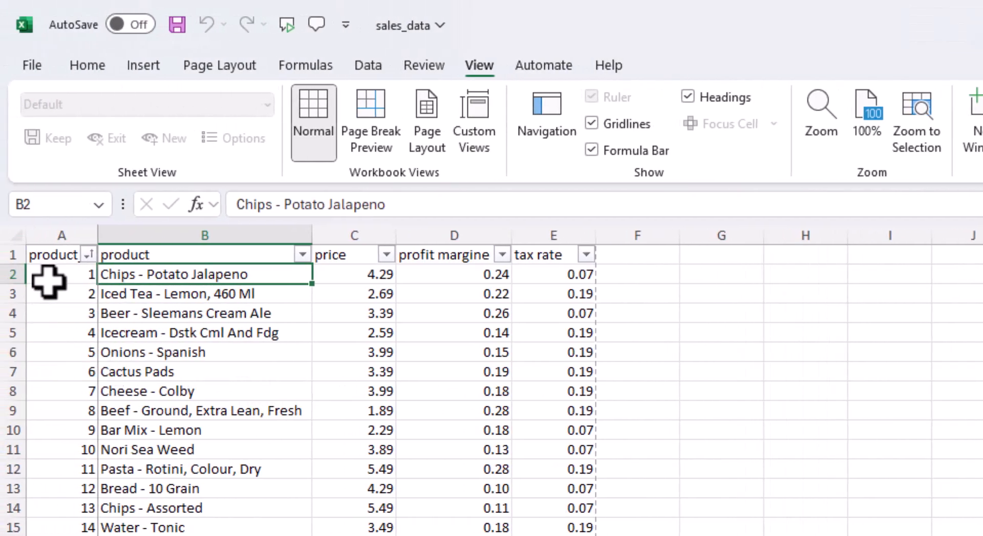
# Move from cell B6 far across row 6 and back to examine how the frozen column A behaves
pyautogui.click(61, 235)
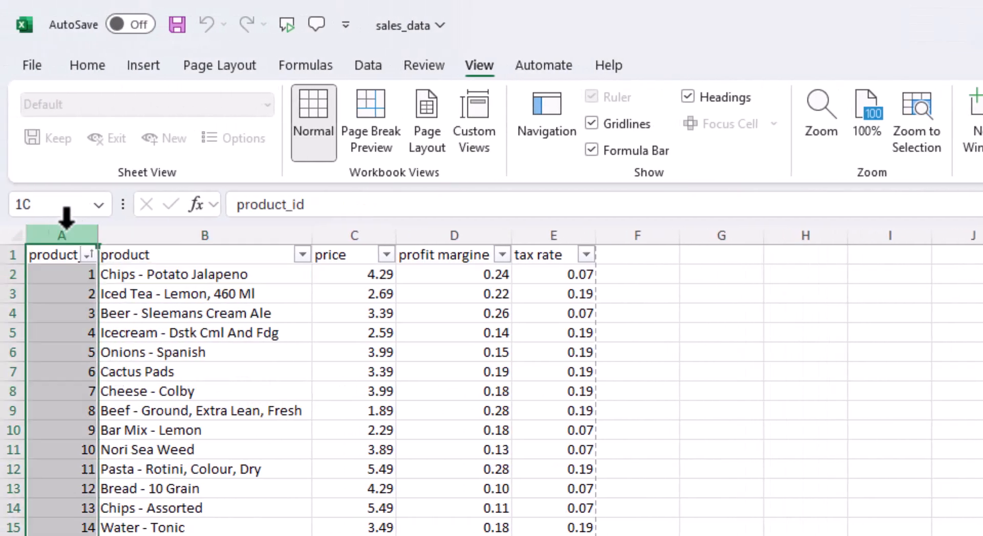
pyautogui.click(201, 349)
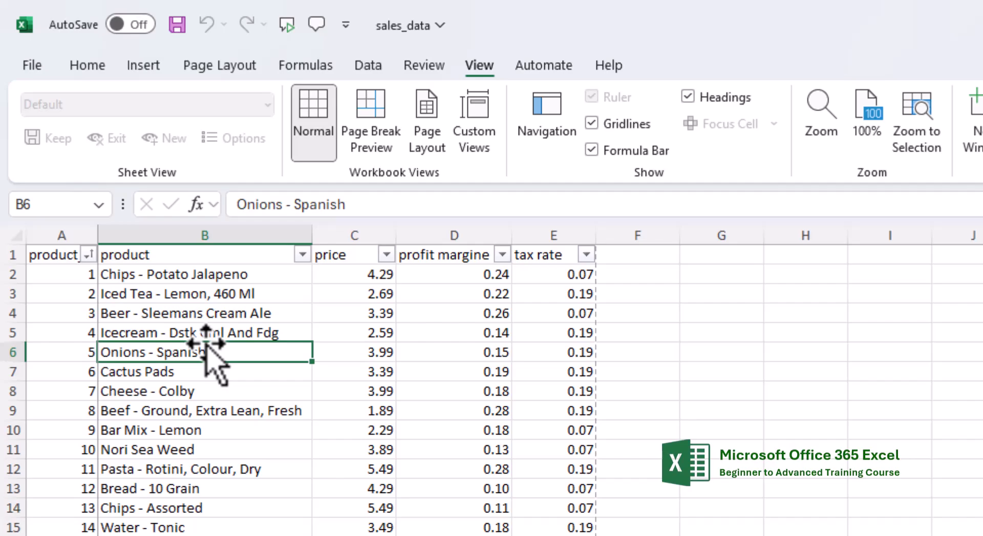
pyautogui.press('Right')
pyautogui.press('Right')
pyautogui.press('Right')
pyautogui.press('Right')
pyautogui.press('Right')
pyautogui.press('Right')
pyautogui.press('Right')
pyautogui.press('Right')
pyautogui.press('Right')
pyautogui.press('Right')
pyautogui.press('Right')
pyautogui.press('Right')
pyautogui.press('Right')
pyautogui.press('Right')
pyautogui.press('Right')
pyautogui.press('Right')
pyautogui.press('Right')
pyautogui.press('Right')
pyautogui.press('Right')
pyautogui.press('Right')
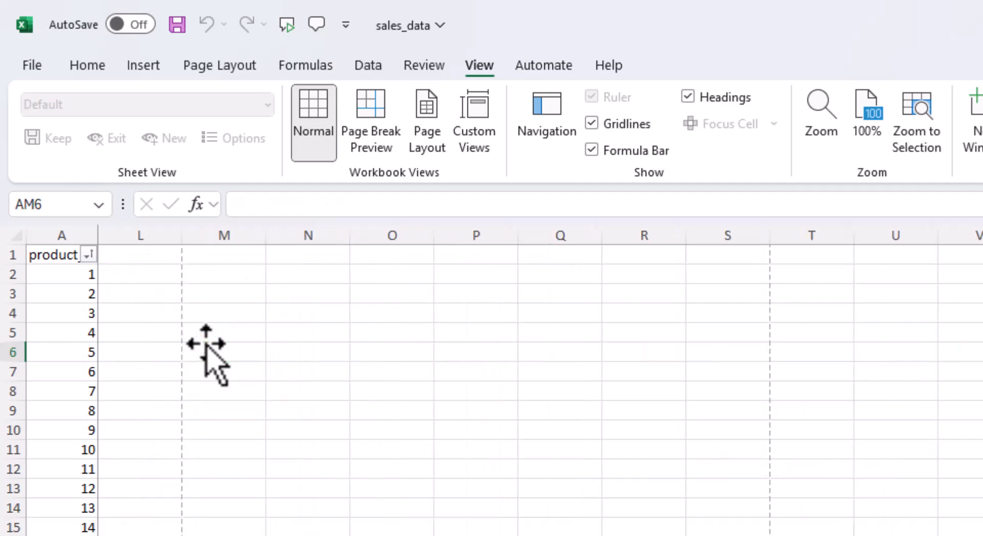
pyautogui.press('Left')
pyautogui.press('Left')
pyautogui.press('Left')
pyautogui.press('Left')
pyautogui.press('Left')
pyautogui.press('Left')
pyautogui.press('Left')
pyautogui.press('Left')
pyautogui.press('Left')
pyautogui.press('Left')
pyautogui.press('Left')
pyautogui.press('Left')
pyautogui.press('Left')
pyautogui.press('Left')
pyautogui.press('Left')
pyautogui.press('Left')
pyautogui.press('Left')
pyautogui.press('Left')
pyautogui.press('Left')
pyautogui.press('Left')
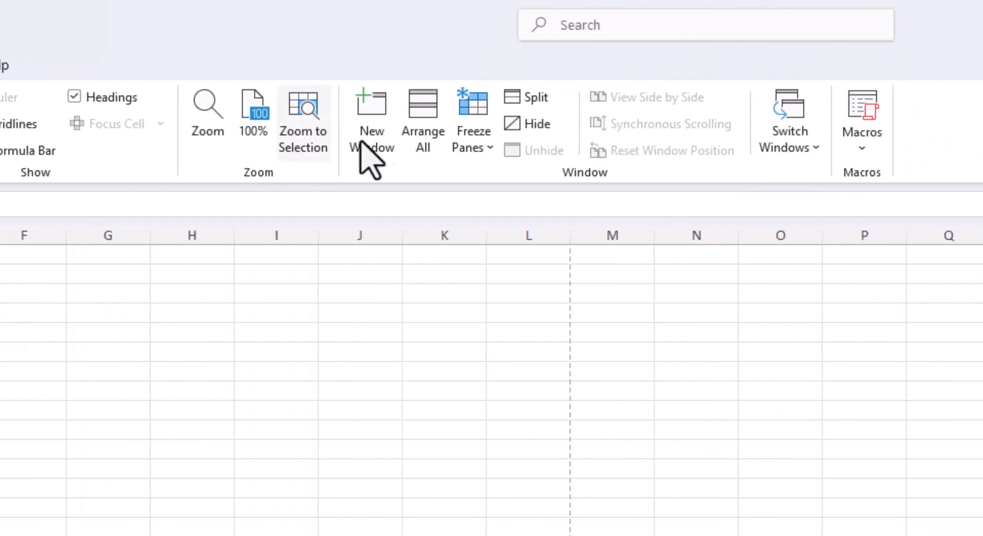
# Unfreeze the first column and freeze both row 1 and column A, using cell B2 as the split point
pyautogui.click(482, 134)
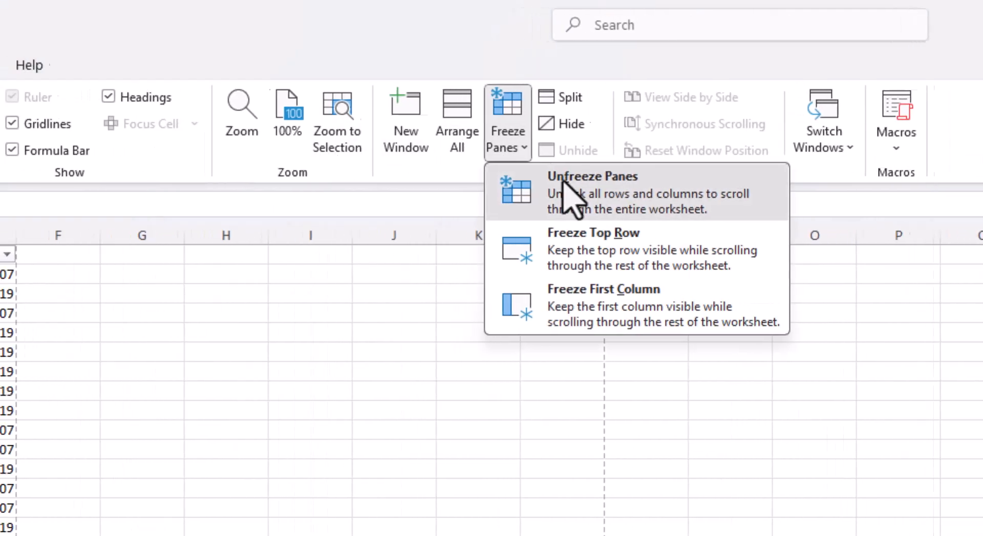
pyautogui.click(532, 187)
pyautogui.click(205, 313)
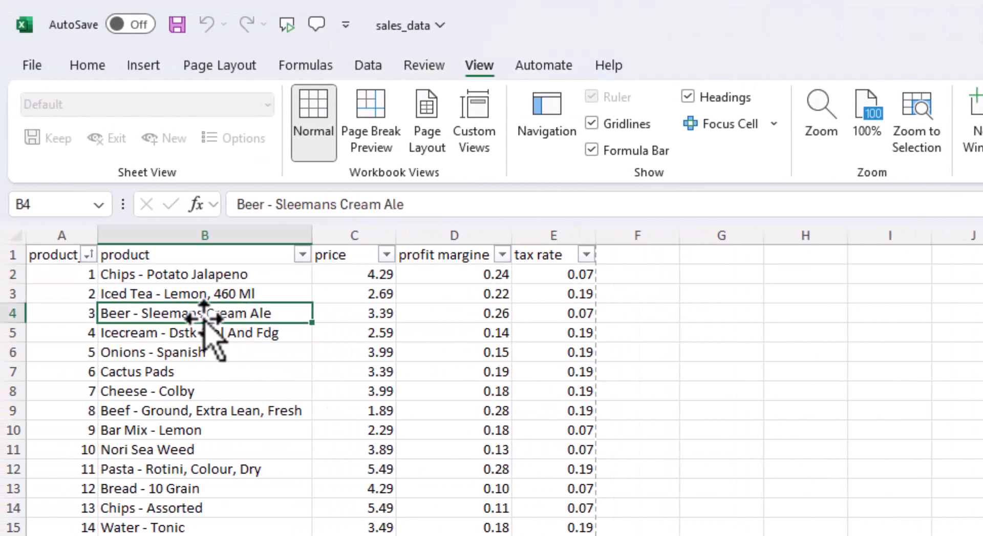
pyautogui.click(137, 272)
pyautogui.click(528, 149)
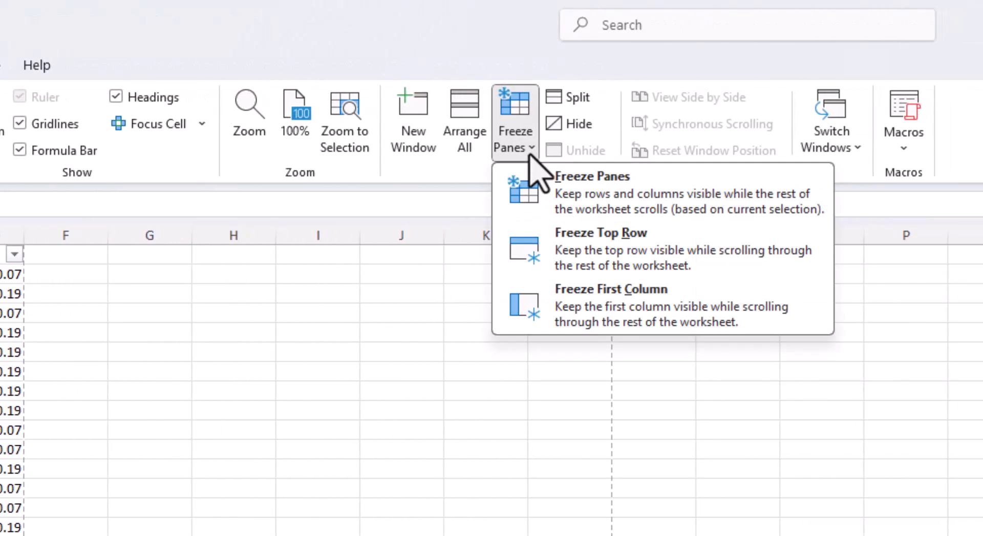
pyautogui.click(569, 200)
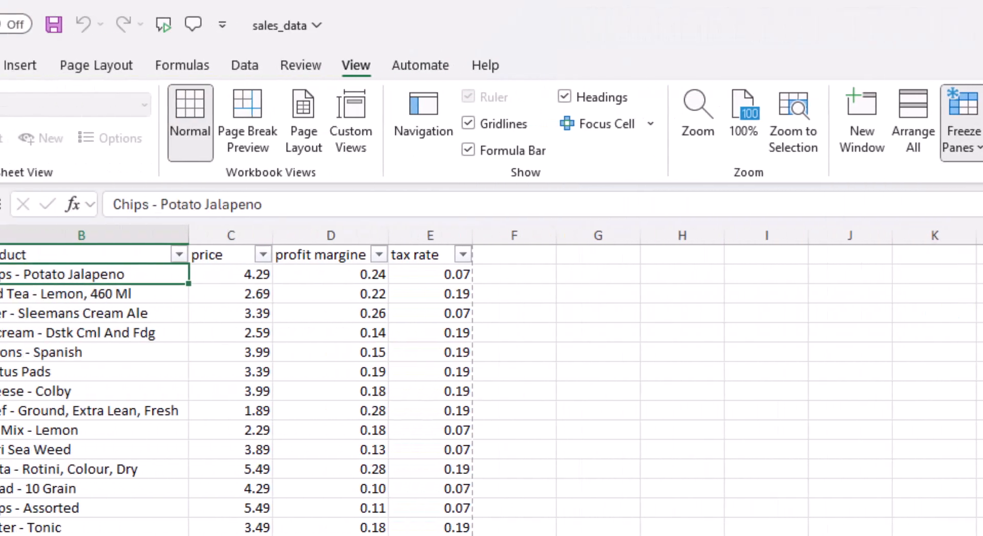
# Examine the frozen header row and first column while selecting cells and going through the product rows
pyautogui.click(241, 293)
pyautogui.click(246, 259)
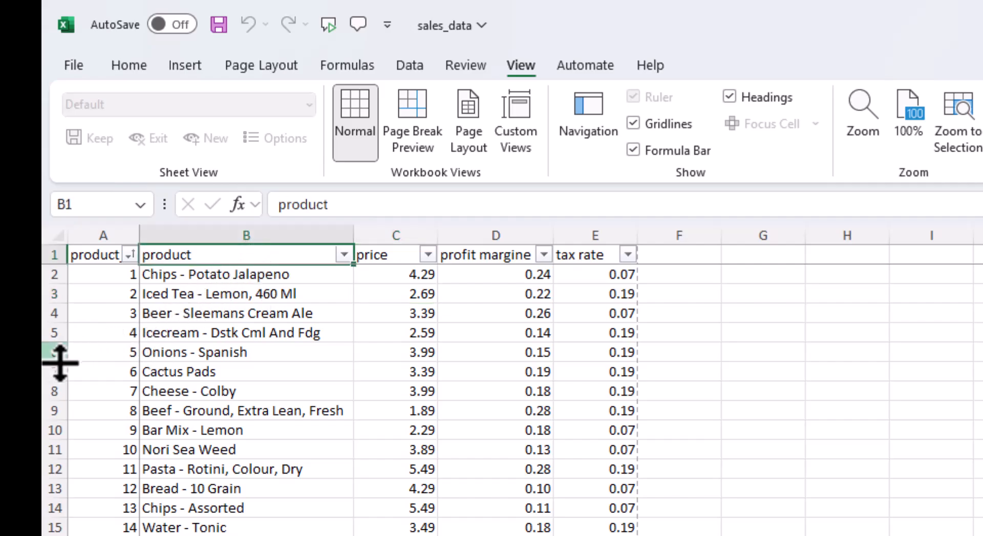
pyautogui.click(110, 352)
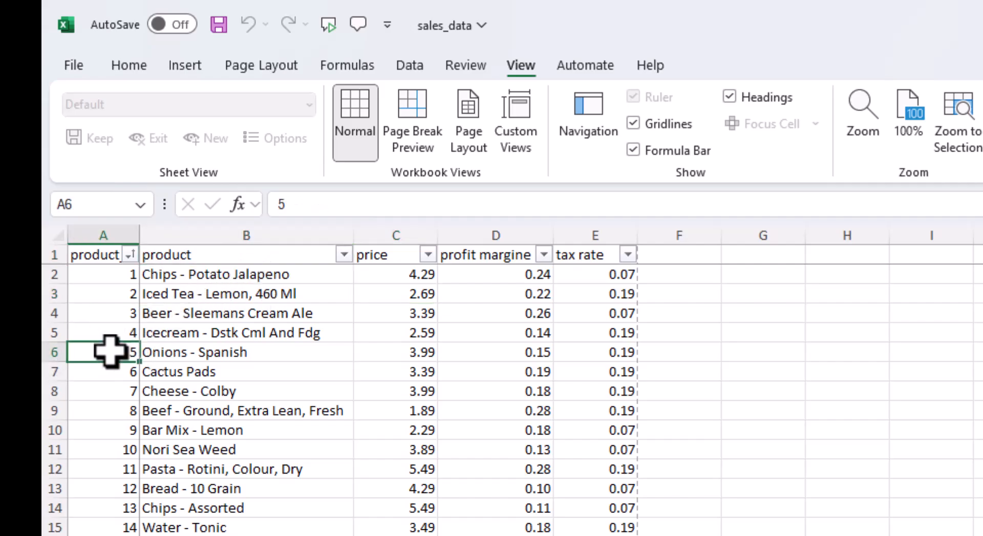
pyautogui.click(204, 253)
pyautogui.click(116, 312)
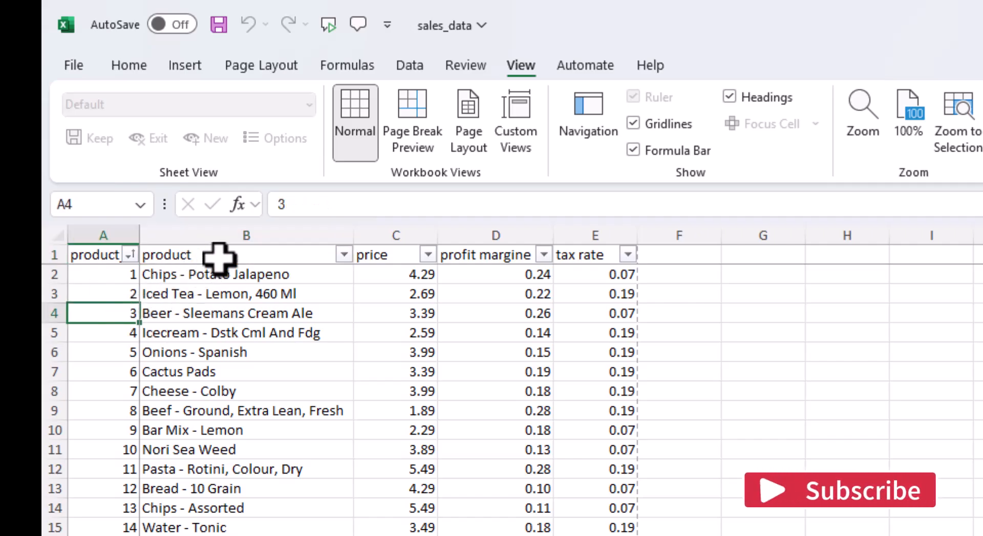
pyautogui.click(214, 258)
pyautogui.click(152, 313)
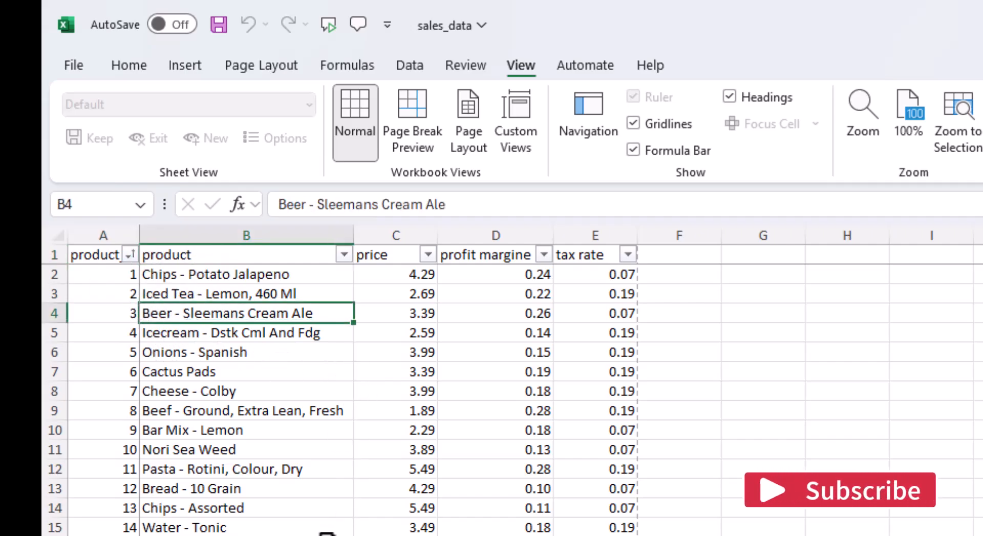
pyautogui.scroll(-4, 326, 532)
pyautogui.scroll(4, 515, 402)
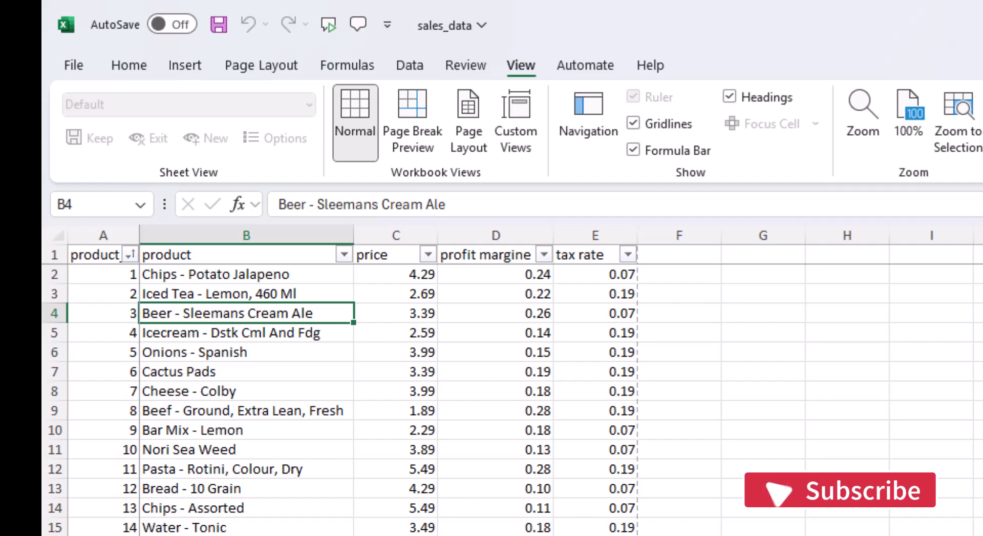
# Move from cell C18 across row 18 to column AG and back to column A to examine the frozen column and header row
pyautogui.click(396, 535)
pyautogui.press('Right')
pyautogui.press('Right')
pyautogui.press('Right')
pyautogui.press('Right')
pyautogui.press('Right')
pyautogui.press('Right')
pyautogui.press('Right')
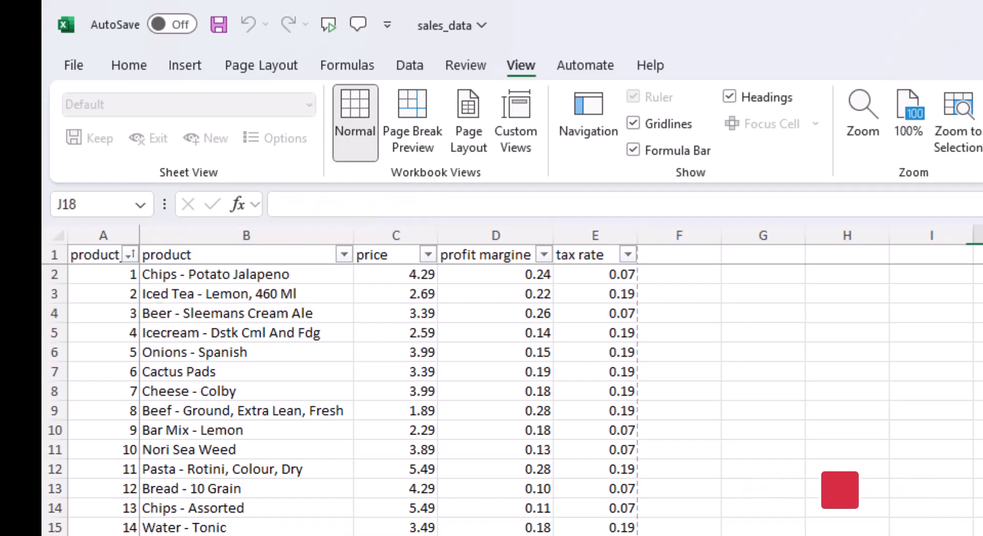
pyautogui.press('Right')
pyautogui.press('Right')
pyautogui.press('Right')
pyautogui.press('Right')
pyautogui.press('Right')
pyautogui.press('Right')
pyautogui.press('Right')
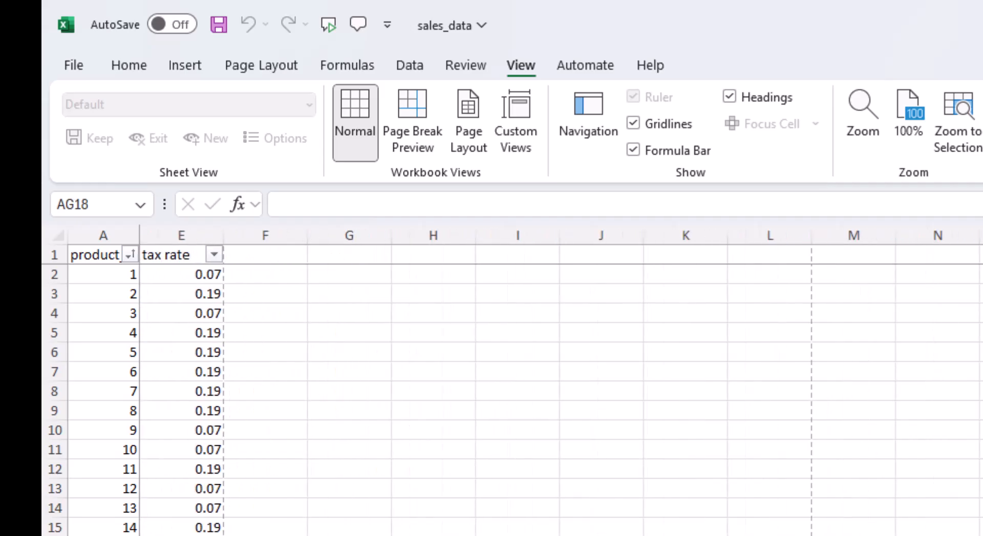
pyautogui.press('Home')
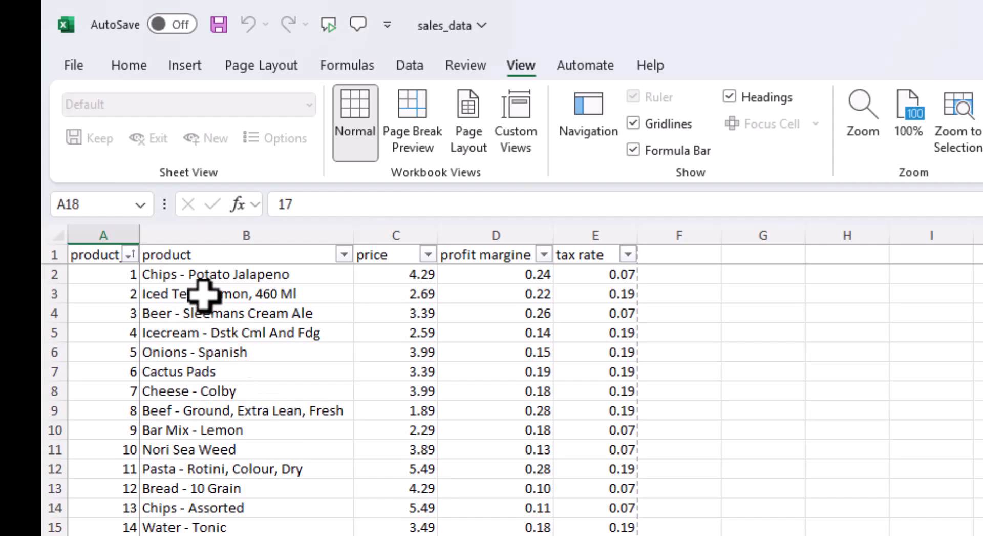
# Select cell B2 and unfreeze the worksheet's header row and first column
pyautogui.click(199, 274)
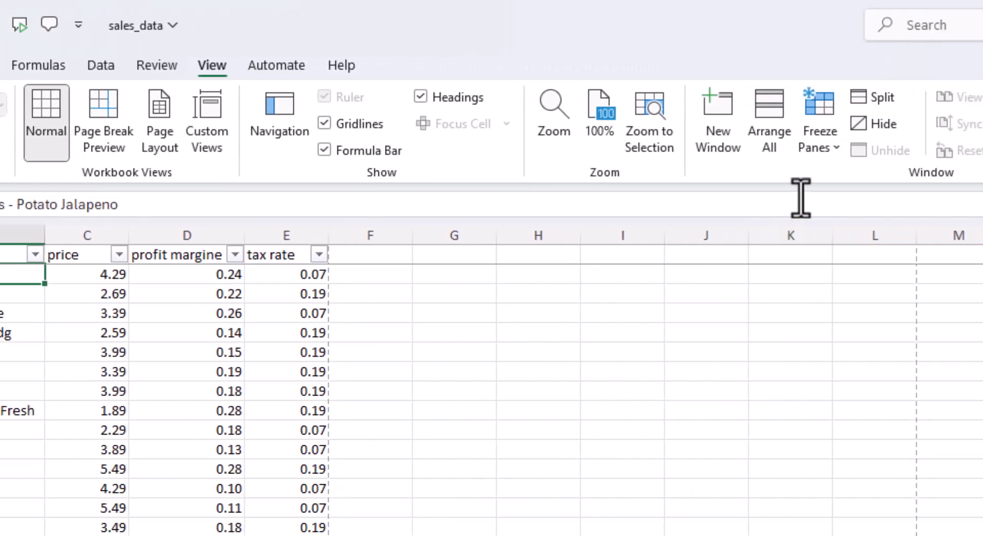
pyautogui.click(821, 146)
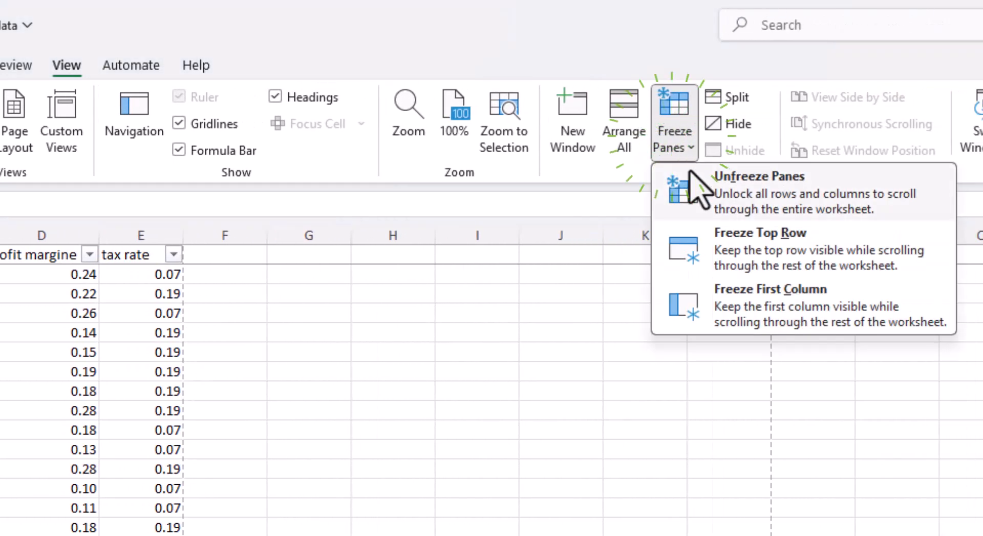
pyautogui.click(873, 193)
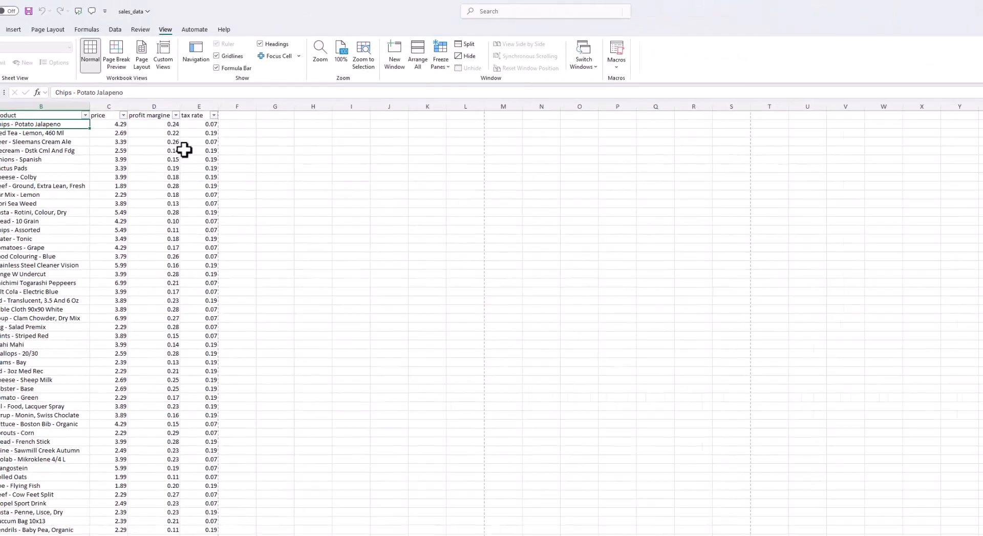